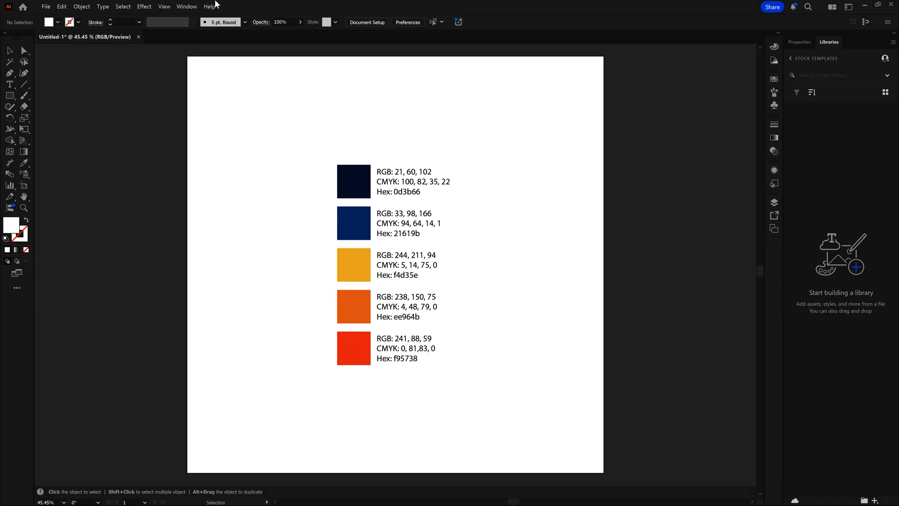
# Show the Appearance settings and open the colour choices for the fill
pyautogui.click(188, 6)
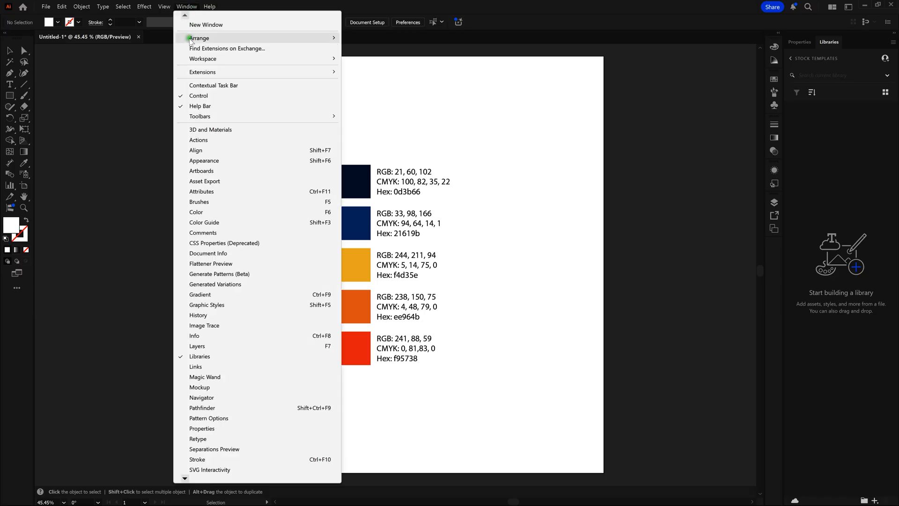
pyautogui.click(200, 161)
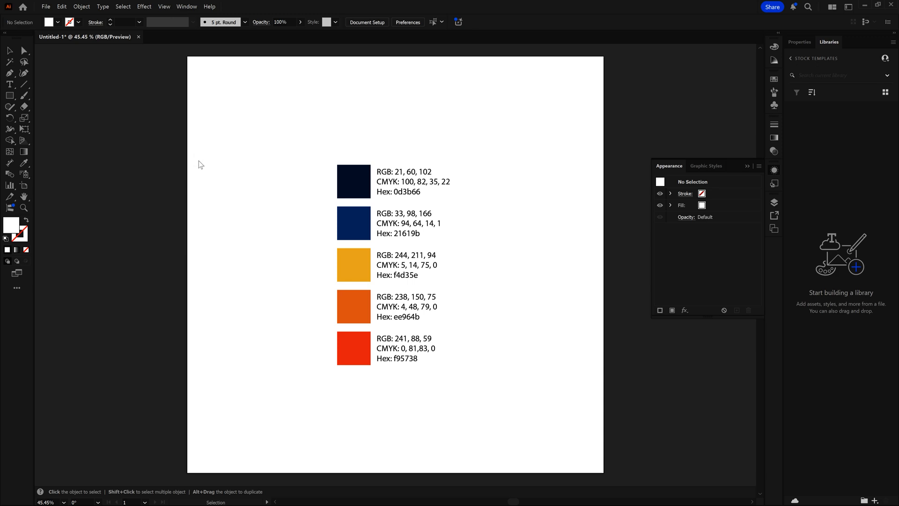
pyautogui.click(749, 167)
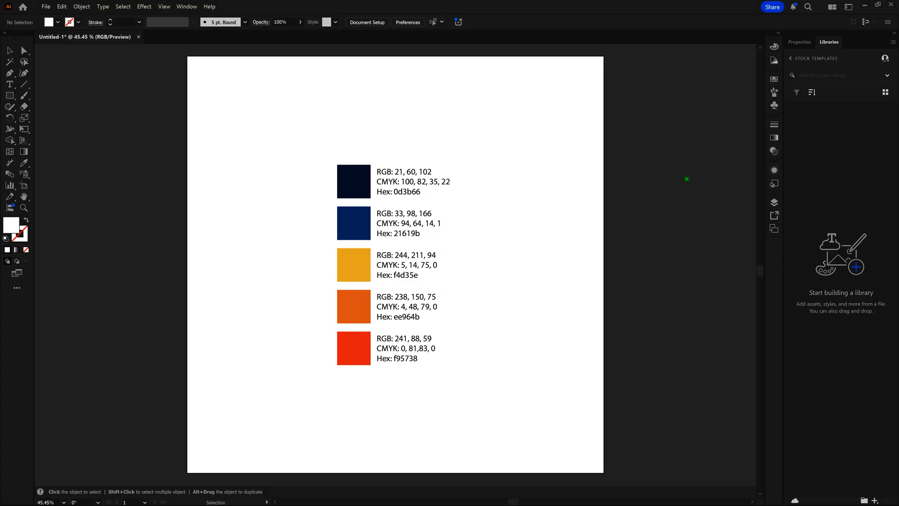
pyautogui.click(773, 171)
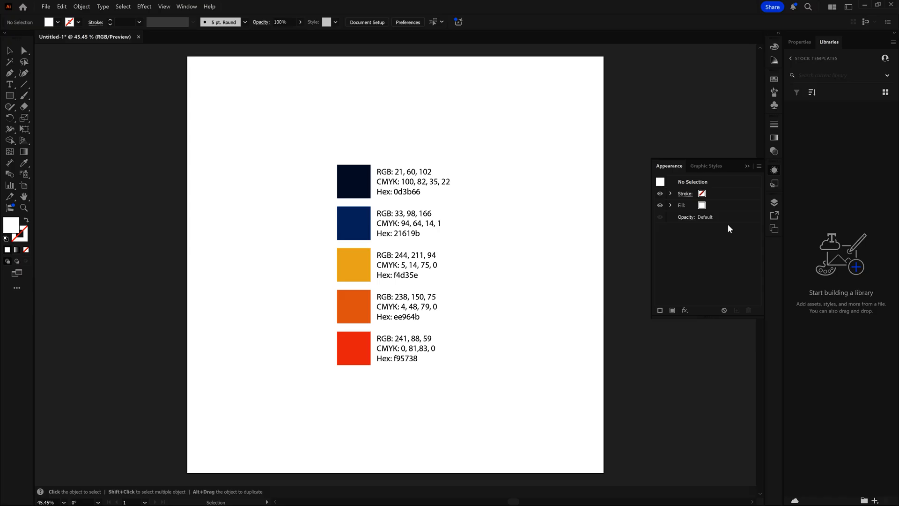
pyautogui.click(703, 206)
pyautogui.click(702, 206)
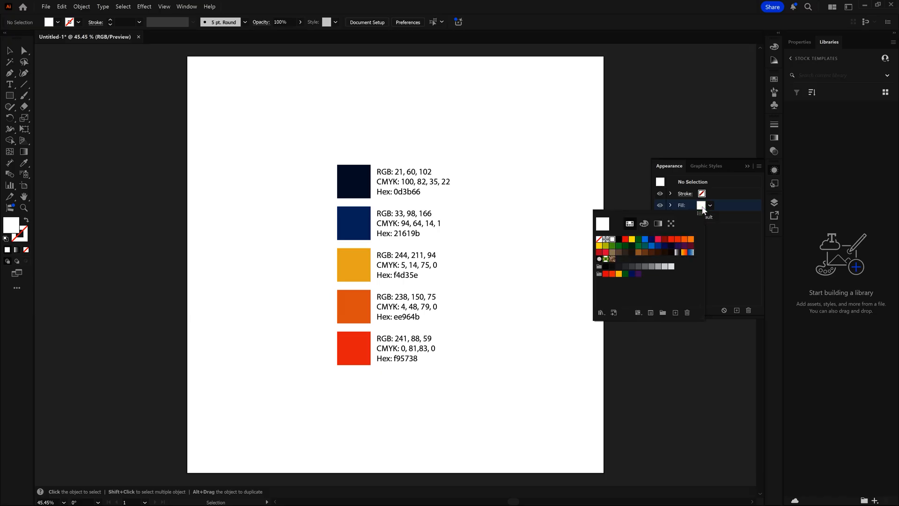
# Examine the fill's colour mixer, gradient and pattern generation options, and return to the swatches
pyautogui.click(643, 219)
pyautogui.click(643, 223)
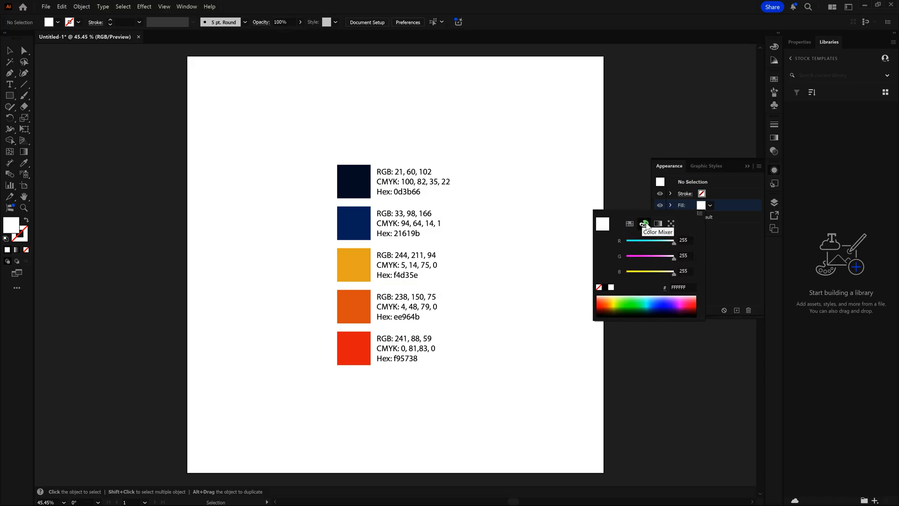
pyautogui.click(655, 224)
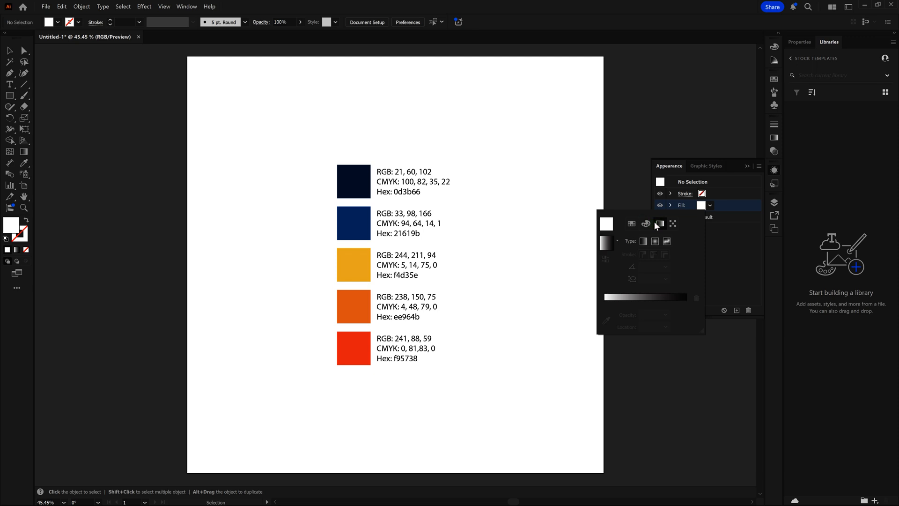
pyautogui.click(668, 223)
pyautogui.click(668, 248)
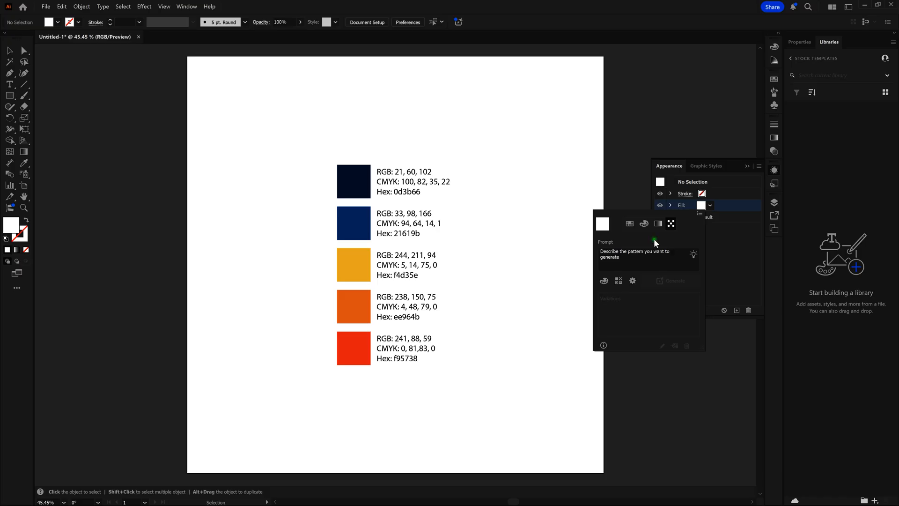
pyautogui.click(629, 224)
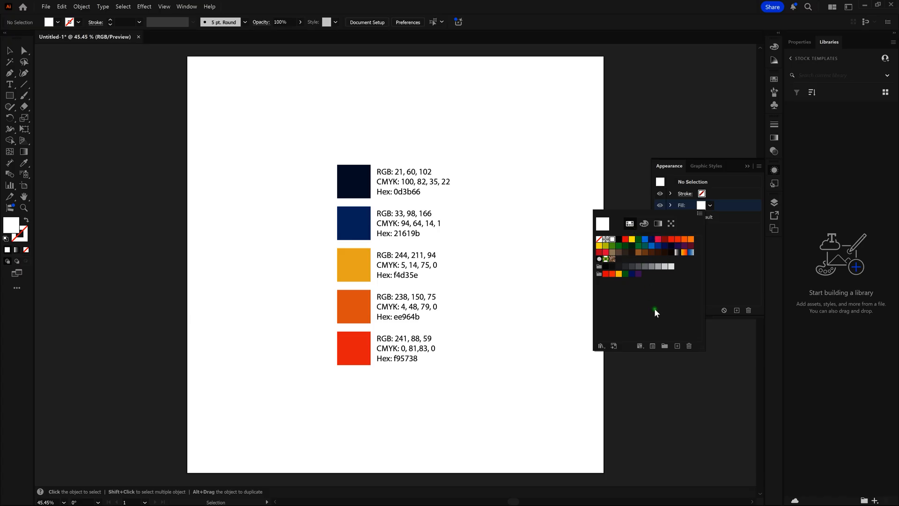
# Create a new swatch group named Tutorial
pyautogui.click(664, 346)
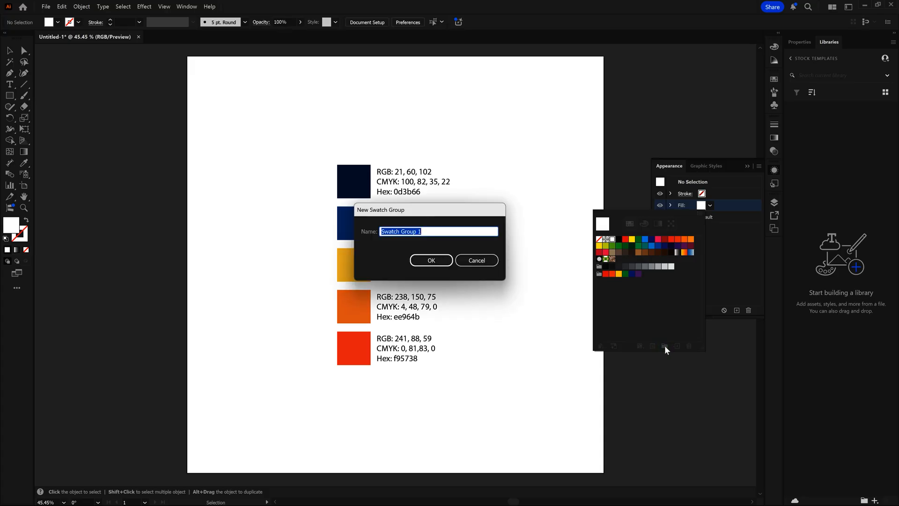
pyautogui.write('Tutorial')
pyautogui.press('Return')
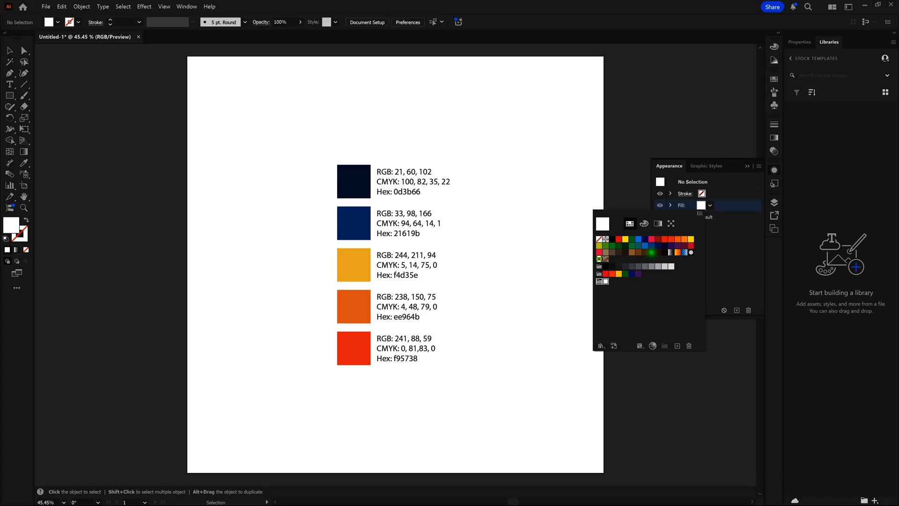
# Try adding a dark brown swatch and the Orange, Yellow gradient to the Tutorial group, and return both to the main swatches
pyautogui.click(651, 252)
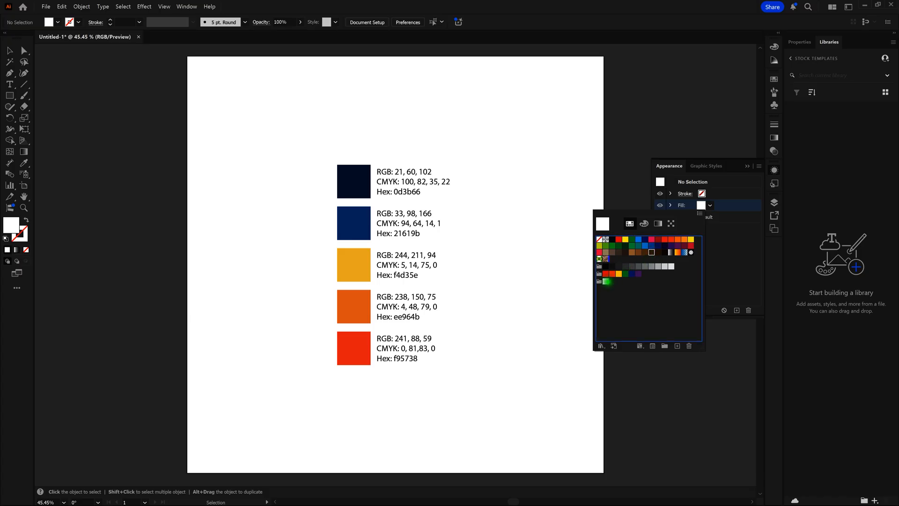
pyautogui.moveTo(598, 281); pyautogui.dragTo(599, 281)
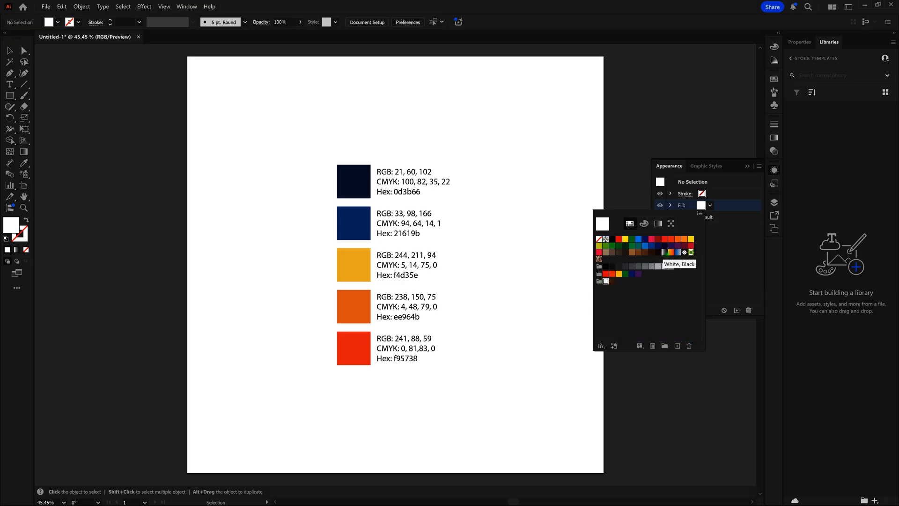
pyautogui.click(671, 253)
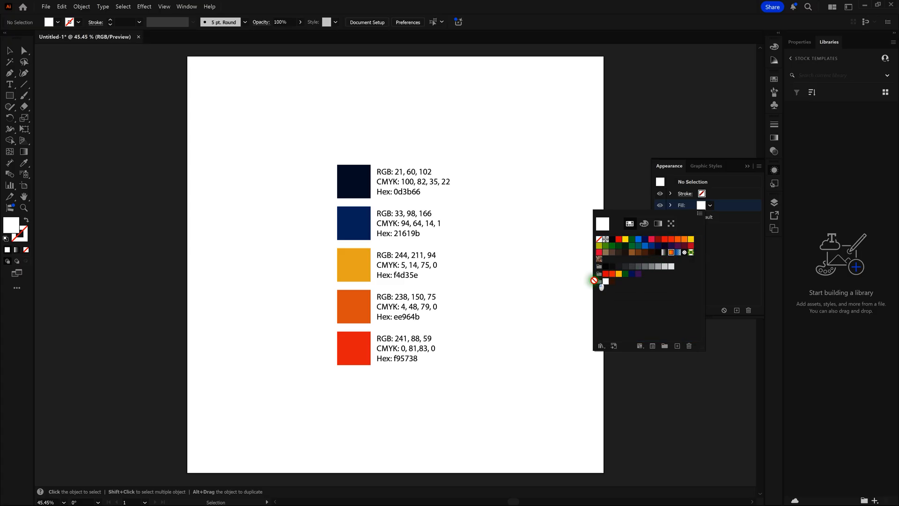
pyautogui.moveTo(596, 281); pyautogui.dragTo(601, 283)
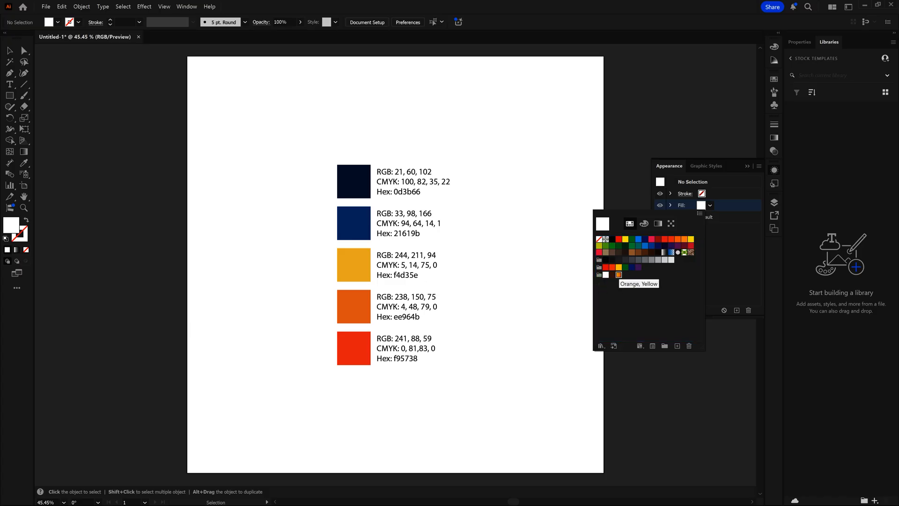
pyautogui.moveTo(618, 275); pyautogui.dragTo(669, 253)
pyautogui.moveTo(613, 281); pyautogui.dragTo(651, 252)
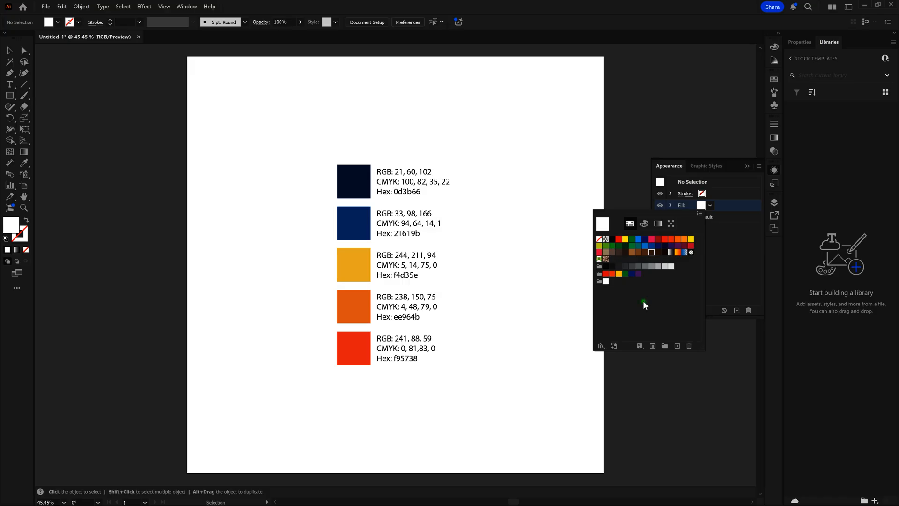
# Move the white swatch out of the Tutorial group, back beside the registration swatch in the main swatches
pyautogui.moveTo(605, 281); pyautogui.dragTo(612, 239)
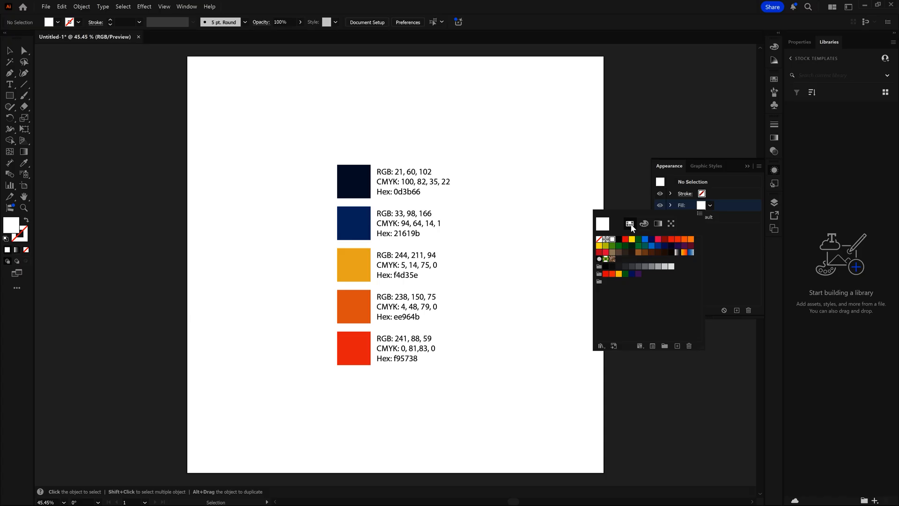
# Start a new swatch named Dark Blue in the Tutorial group, keeping Process Color, Global and RGB mode
pyautogui.click(599, 281)
pyautogui.click(677, 346)
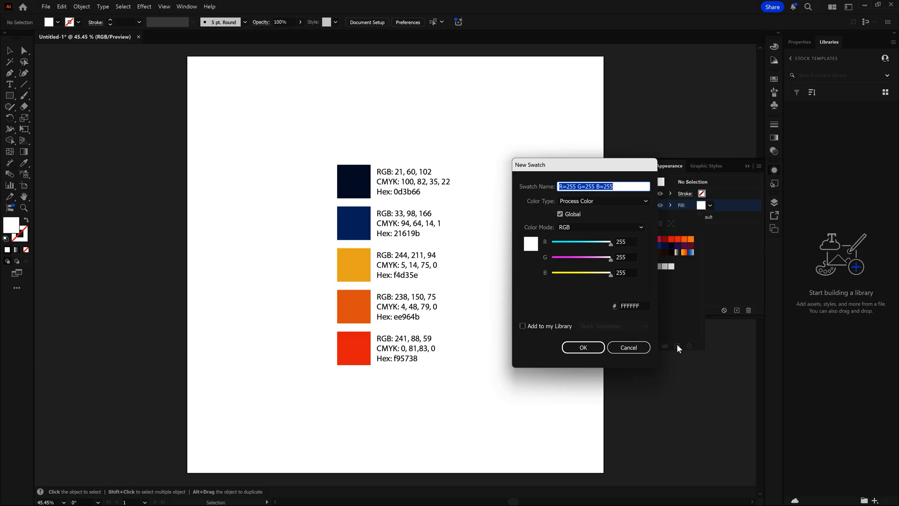
pyautogui.write('Dark Blue')
pyautogui.click(641, 202)
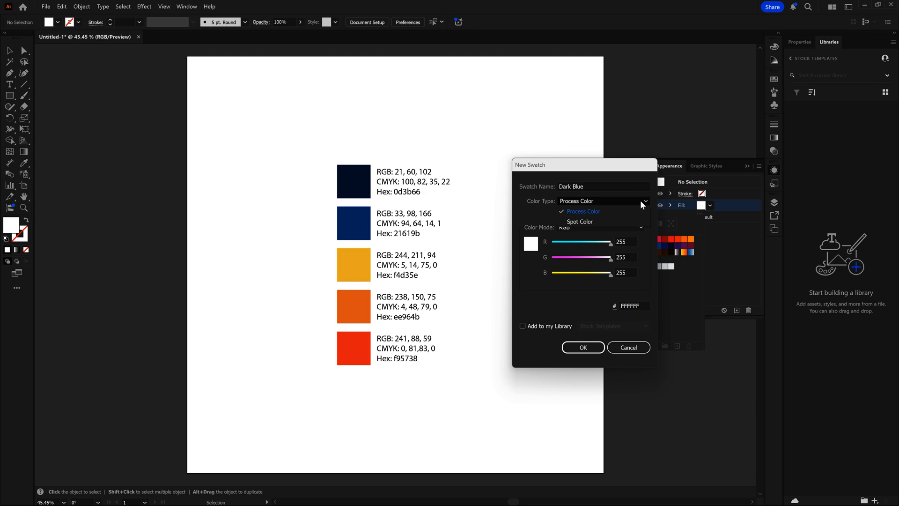
pyautogui.click(641, 201)
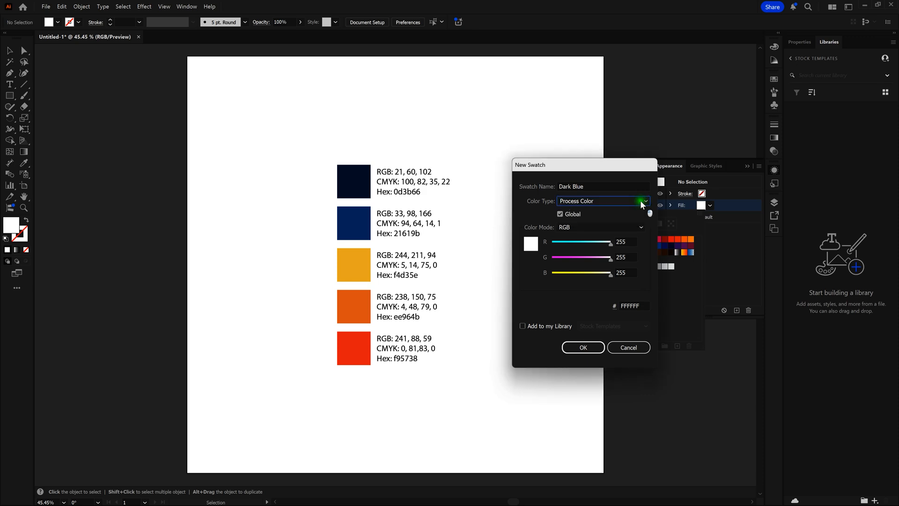
pyautogui.click(639, 229)
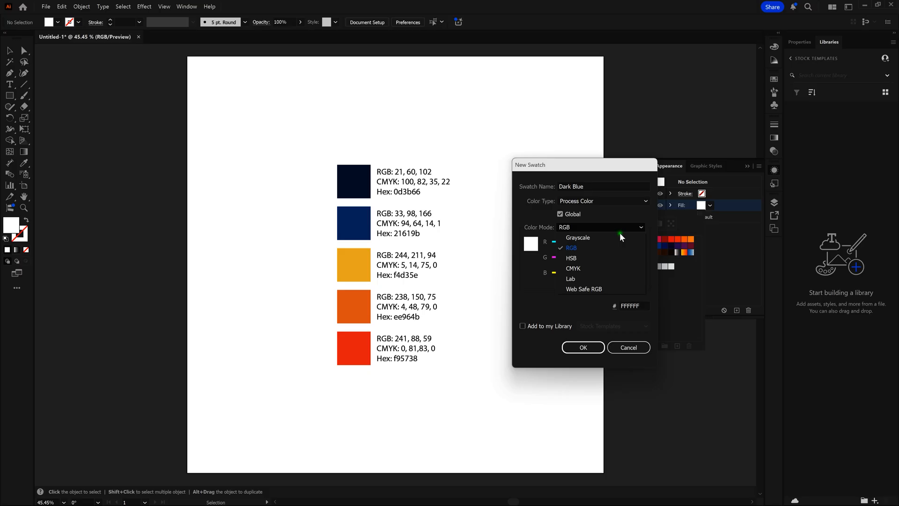
pyautogui.click(602, 245)
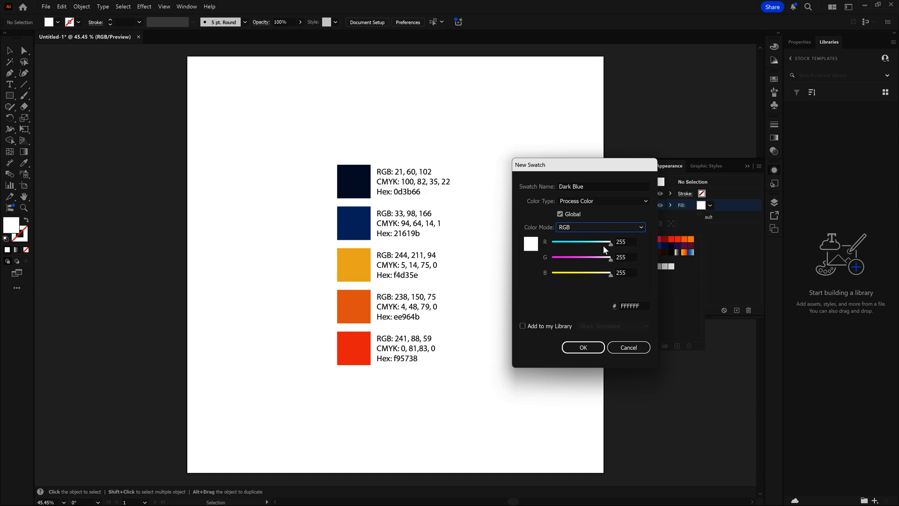
# Set the Dark Blue swatch's RGB values to 21, 60, 102 and save it
pyautogui.press('Tab')
pyautogui.write('21')
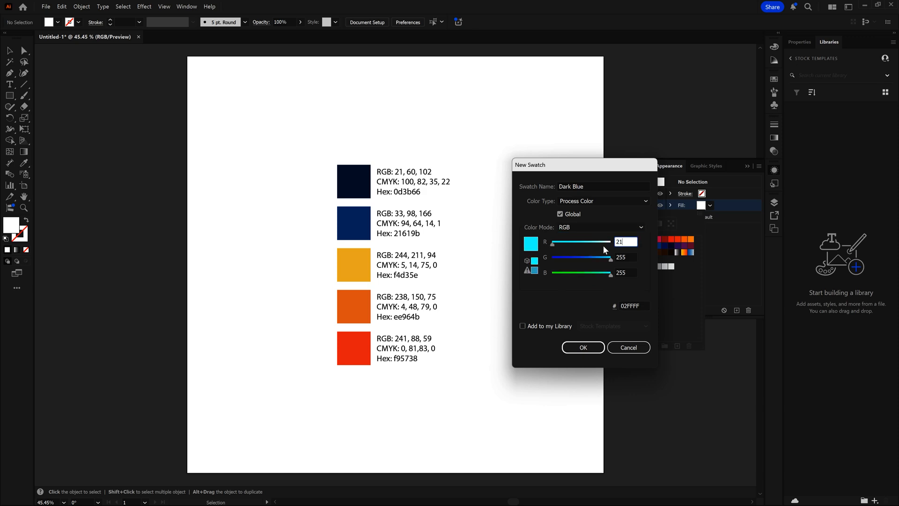
pyautogui.press('Tab')
pyautogui.write('60')
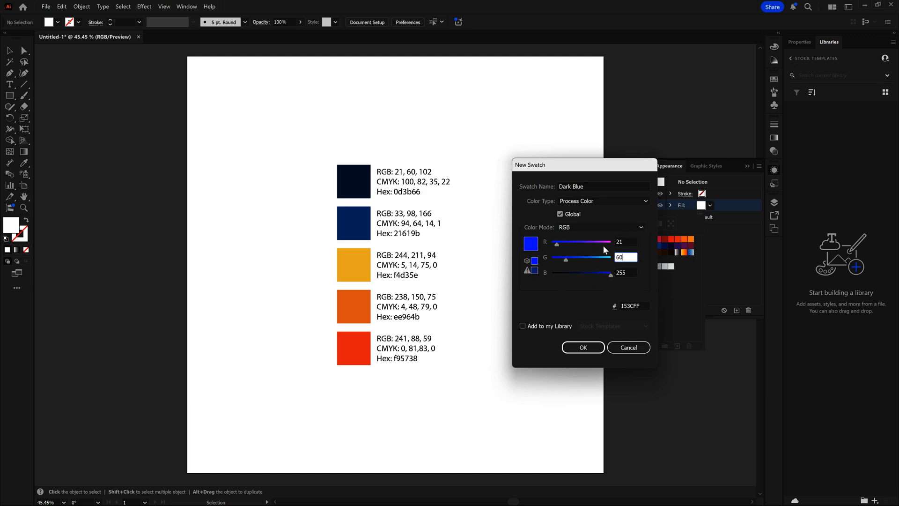
pyautogui.press('Tab')
pyautogui.write('102')
pyautogui.press('Tab')
pyautogui.press('Tab')
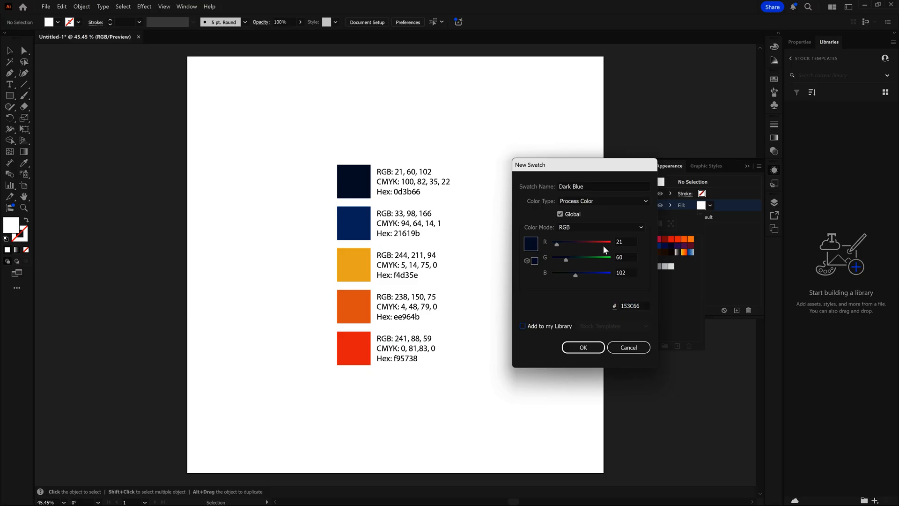
pyautogui.press('Tab')
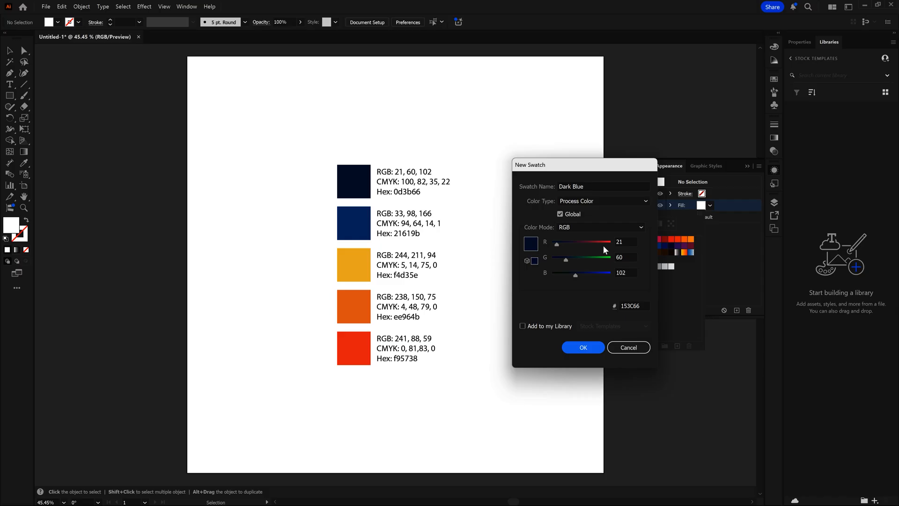
pyautogui.press('Return')
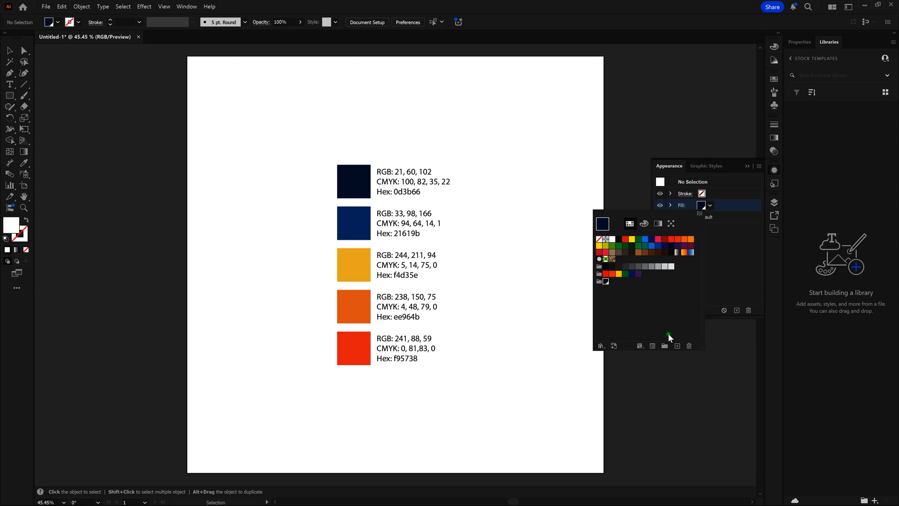
# Add a global process swatch named Medium Blue to the Tutorial group with RGB values 33, 98, 166
pyautogui.click(677, 345)
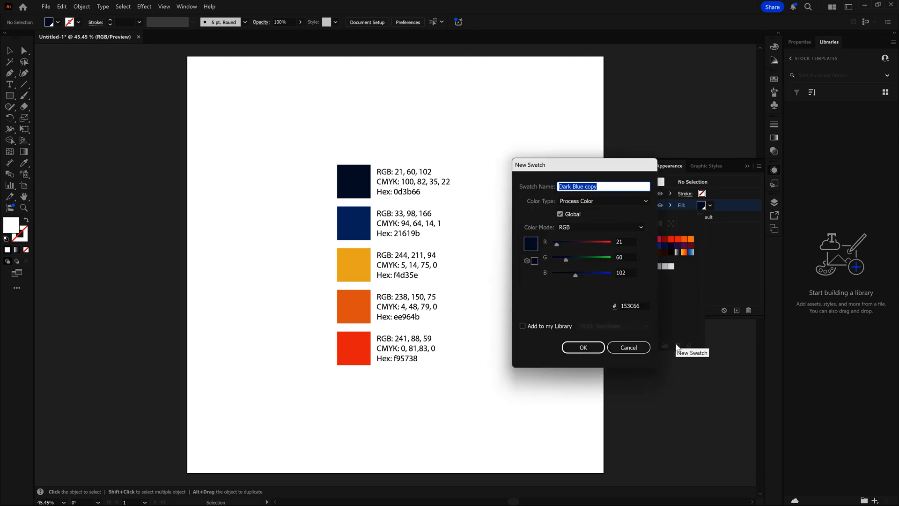
pyautogui.write('Medium Blue')
pyautogui.press('Tab')
pyautogui.press('Tab')
pyautogui.press('Tab')
pyautogui.press('Tab')
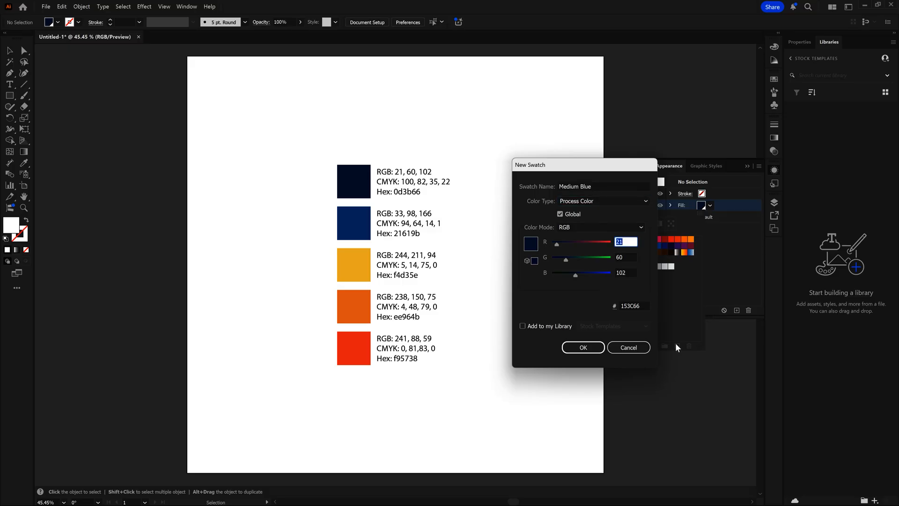
pyautogui.write('33')
pyautogui.press('Tab')
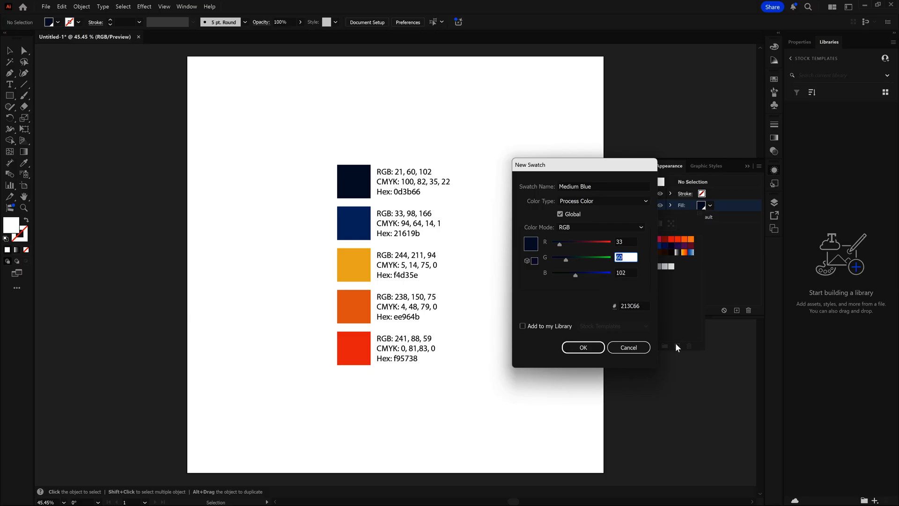
pyautogui.write('98')
pyautogui.press('Tab')
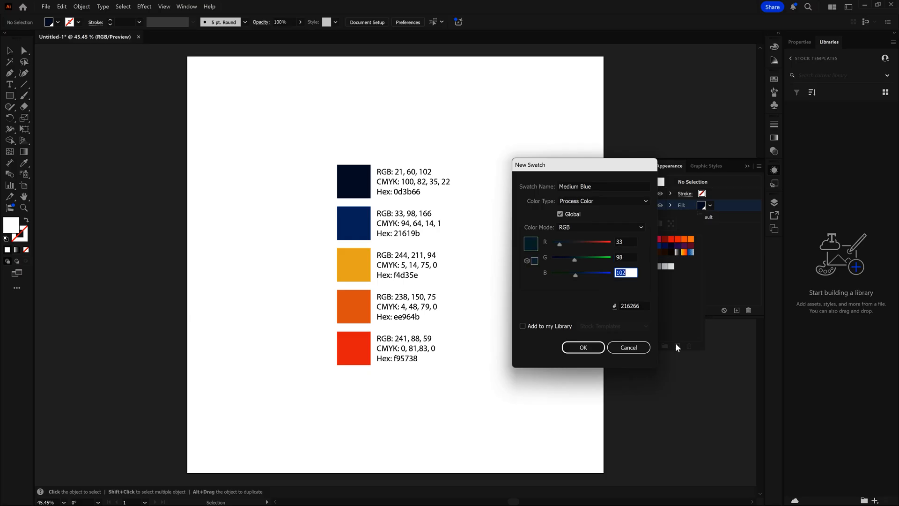
pyautogui.write('166')
pyautogui.press('Tab')
pyautogui.press('Tab')
pyautogui.press('Tab')
pyautogui.press('Return')
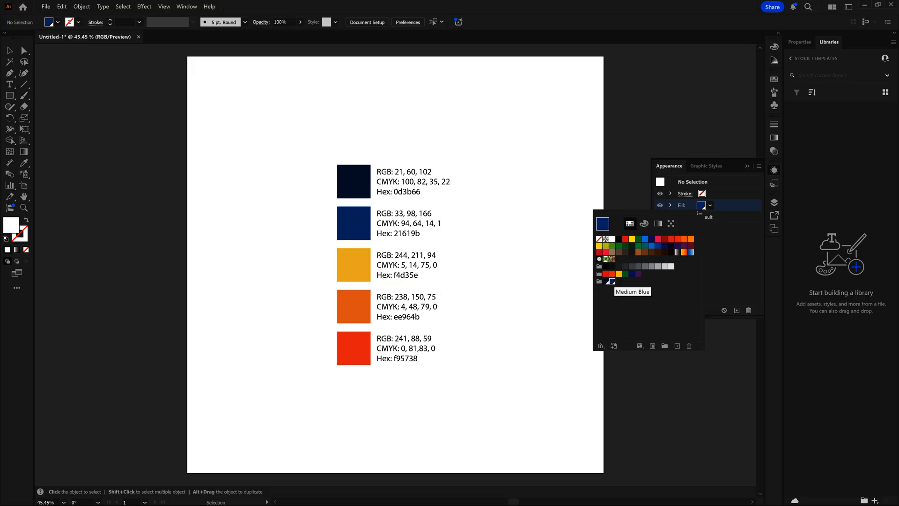
# Add a global process swatch named Light Orange to the Tutorial group with RGB values 244, 211, 94
pyautogui.click(677, 346)
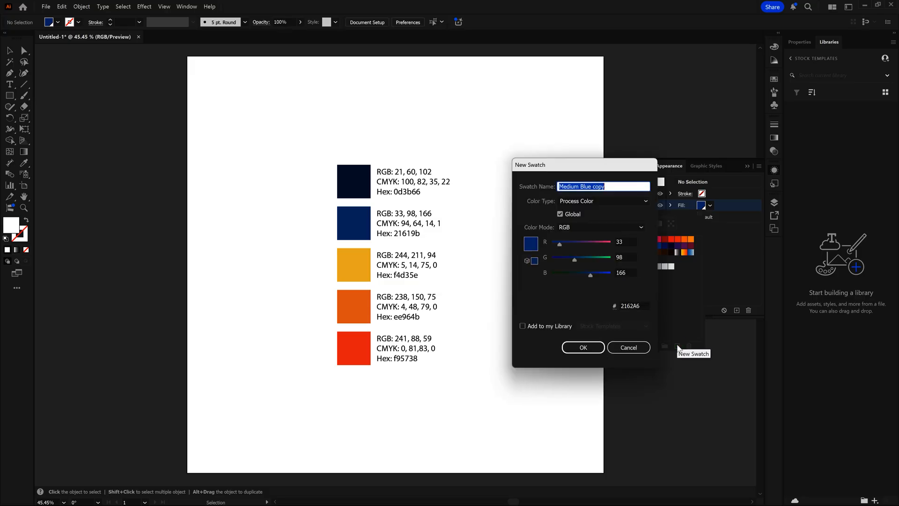
pyautogui.write('Light Orange')
pyautogui.press('Tab')
pyautogui.press('Tab')
pyautogui.press('Tab')
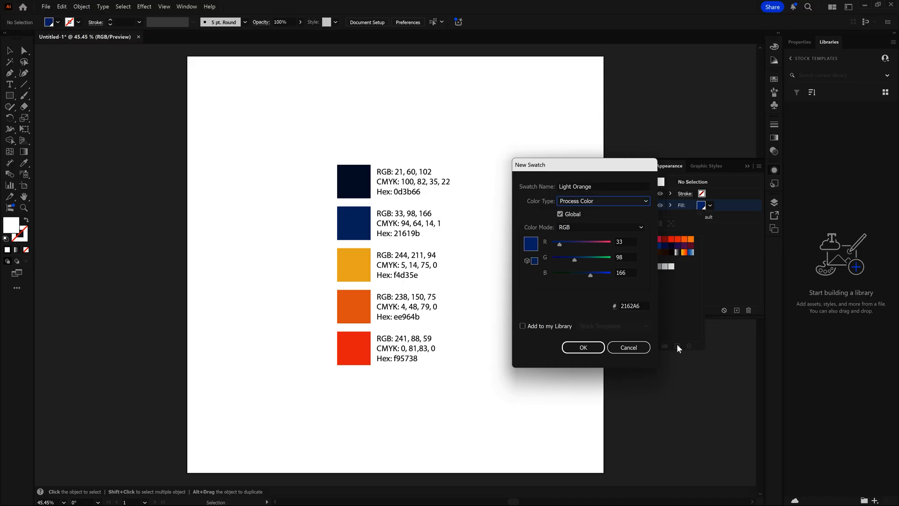
pyautogui.write('244')
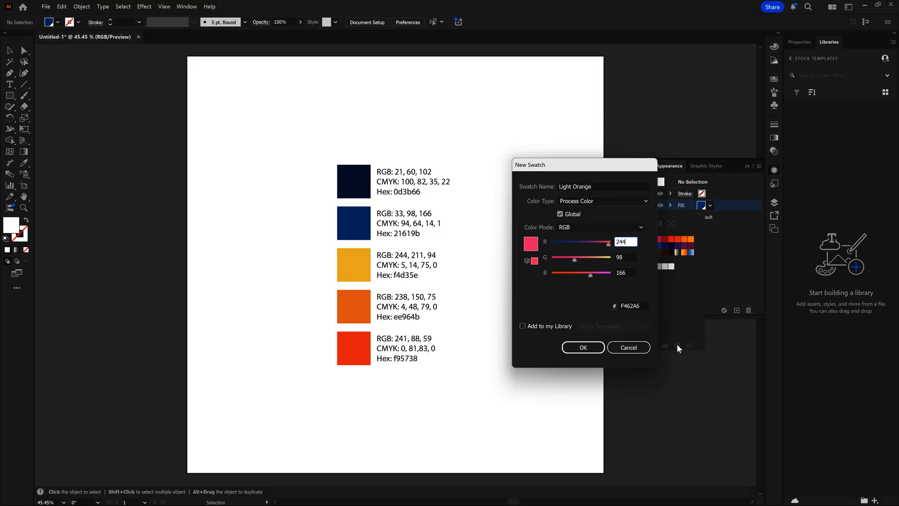
pyautogui.press('Tab')
pyautogui.write('211')
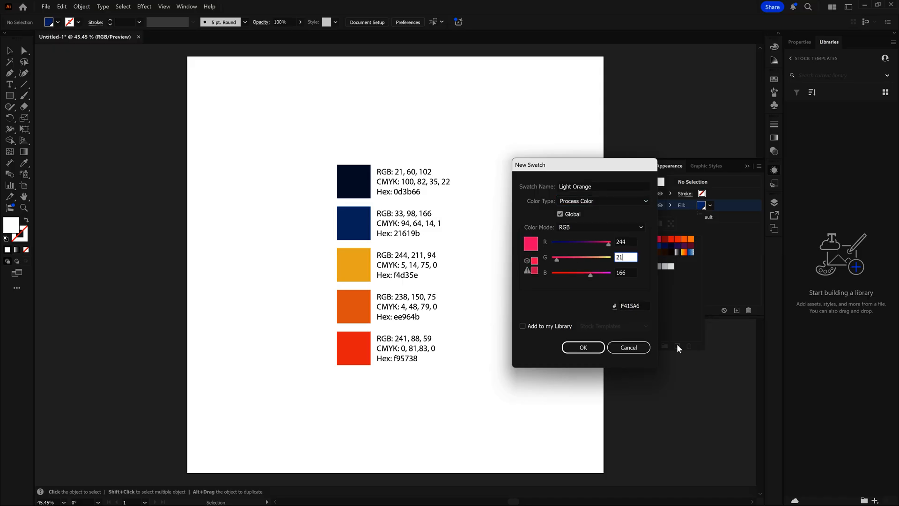
pyautogui.press('Tab')
pyautogui.write('94')
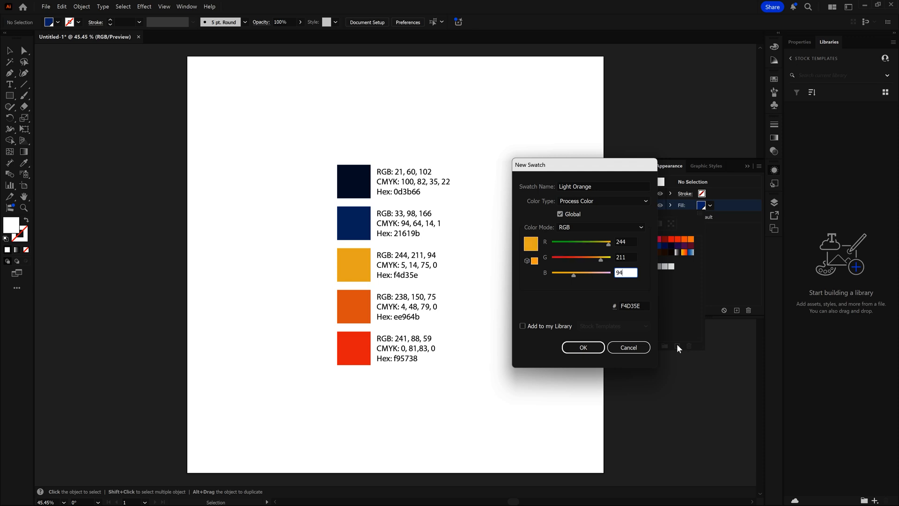
pyautogui.press('Tab')
pyautogui.press('Tab')
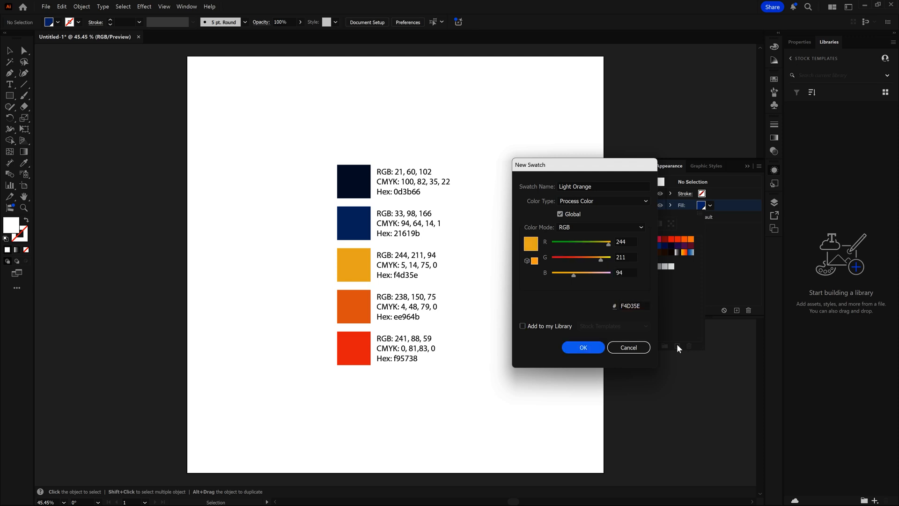
pyautogui.press('Return')
# Add a global process swatch named Medium Orange to the Tutorial group with RGB values 238, 150, 75
pyautogui.click(677, 345)
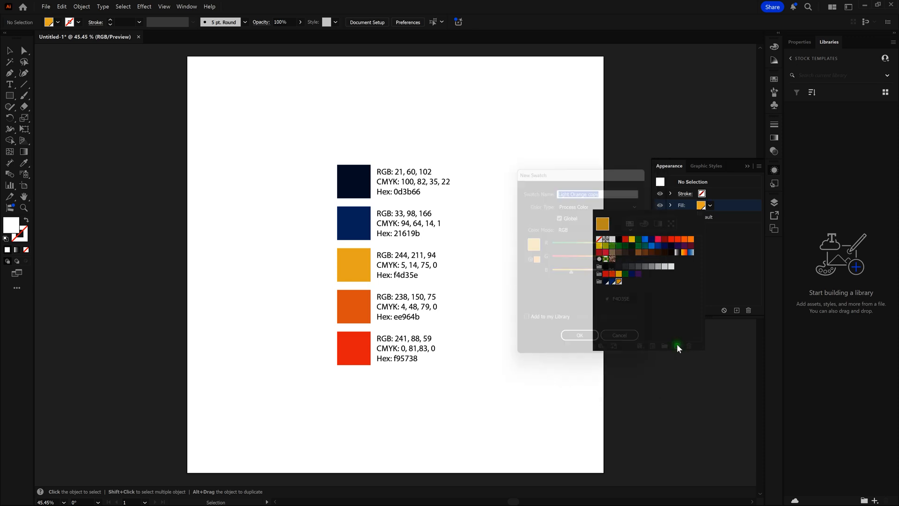
pyautogui.write('Medium Orange')
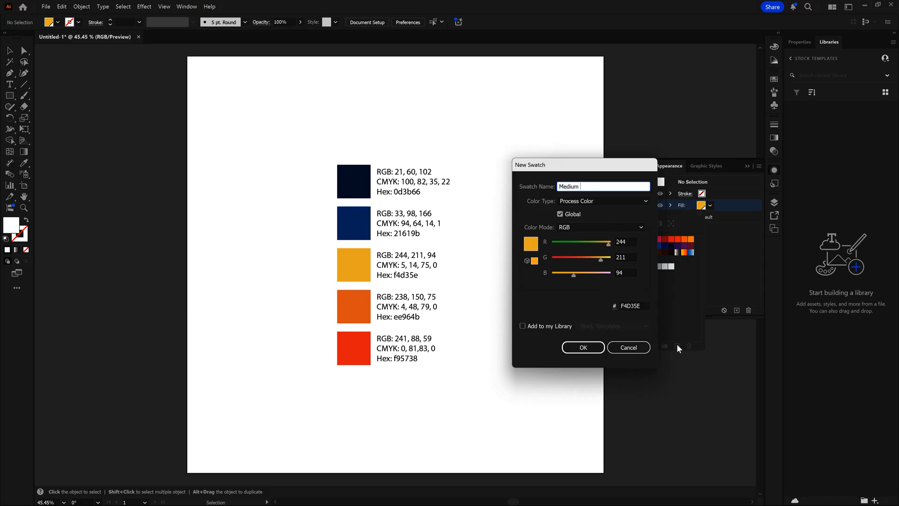
pyautogui.press('Tab')
pyautogui.press('Tab')
pyautogui.press('Tab')
pyautogui.press('Tab')
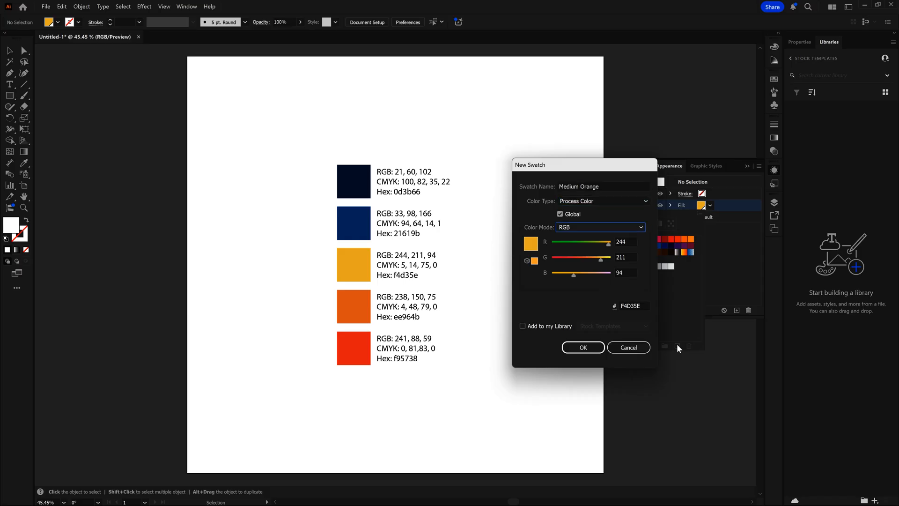
pyautogui.write('238')
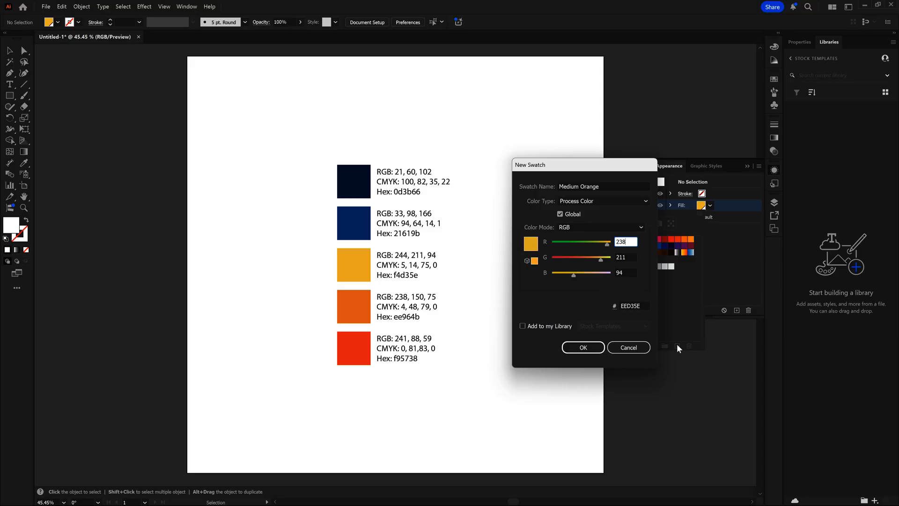
pyautogui.press('Tab')
pyautogui.write('150')
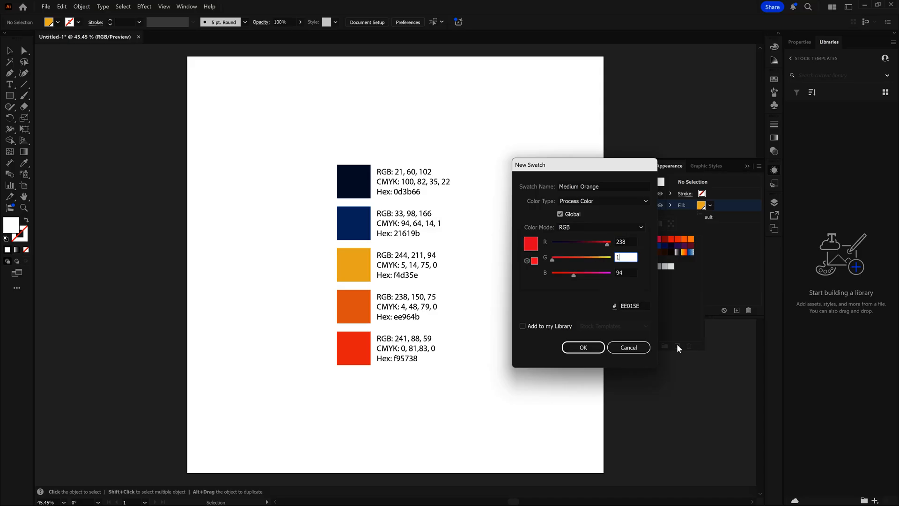
pyautogui.press('Tab')
pyautogui.write('75')
pyautogui.press('Tab')
pyautogui.press('Tab')
pyautogui.press('Tab')
pyautogui.press('Return')
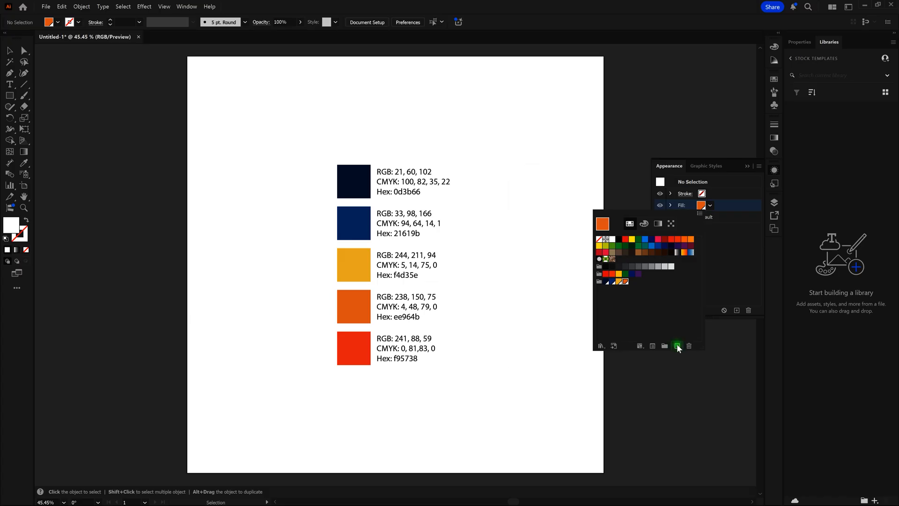
# Add a global process swatch named Dark Orange to the Tutorial group with RGB values 241, 88, 59
pyautogui.click(677, 346)
pyautogui.write('Dark Orange')
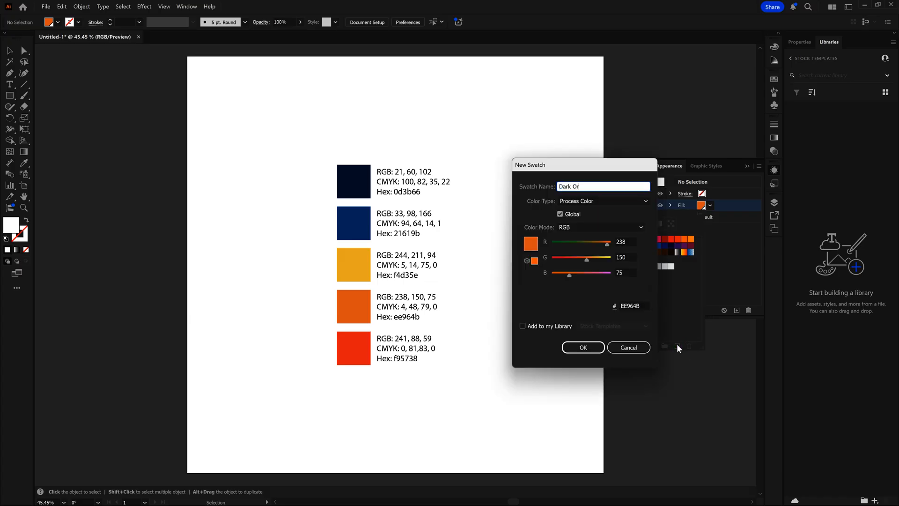
pyautogui.press('Tab')
pyautogui.press('Tab')
pyautogui.press('Tab')
pyautogui.write('241')
pyautogui.press('Tab')
pyautogui.write('88')
pyautogui.press('Tab')
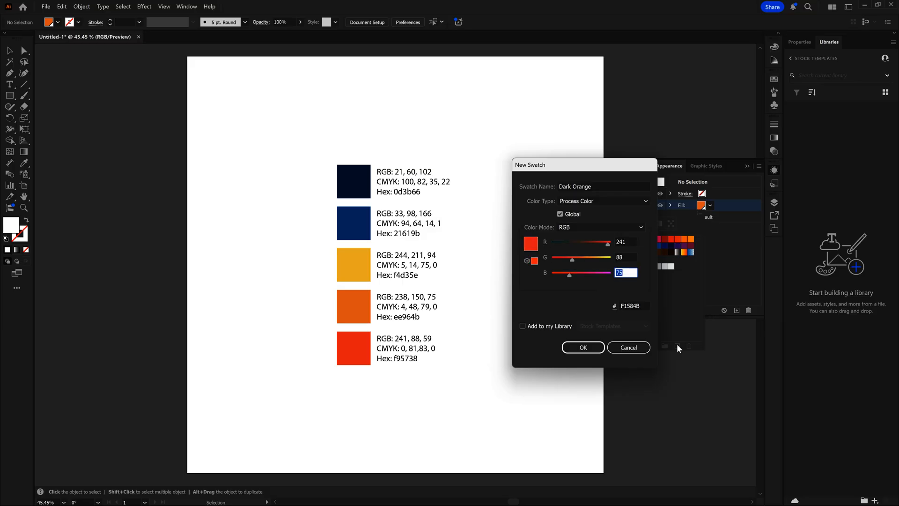
pyautogui.write('59')
pyautogui.press('Tab')
pyautogui.press('Tab')
pyautogui.press('Tab')
pyautogui.press('Return')
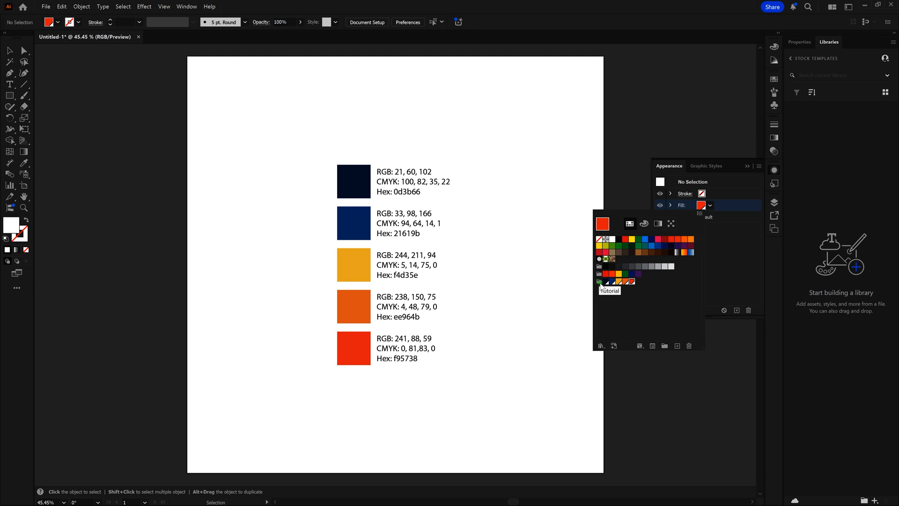
# Select the whole Tutorial swatch group and add it to the current library as a color theme
pyautogui.click(639, 300)
pyautogui.click(632, 282)
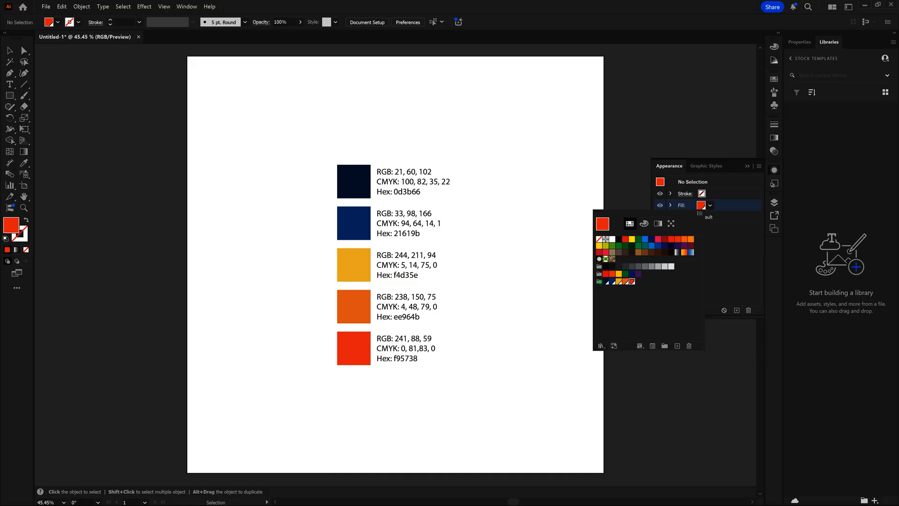
pyautogui.click(600, 282)
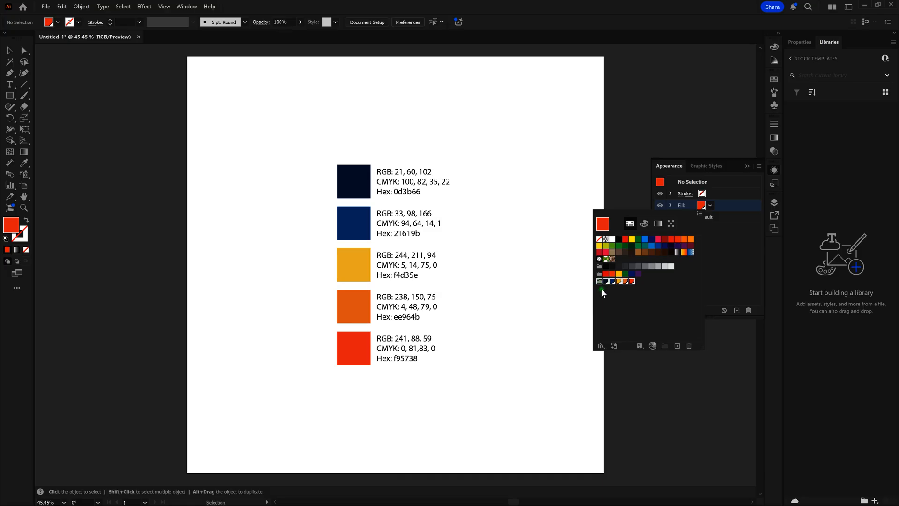
pyautogui.click(614, 346)
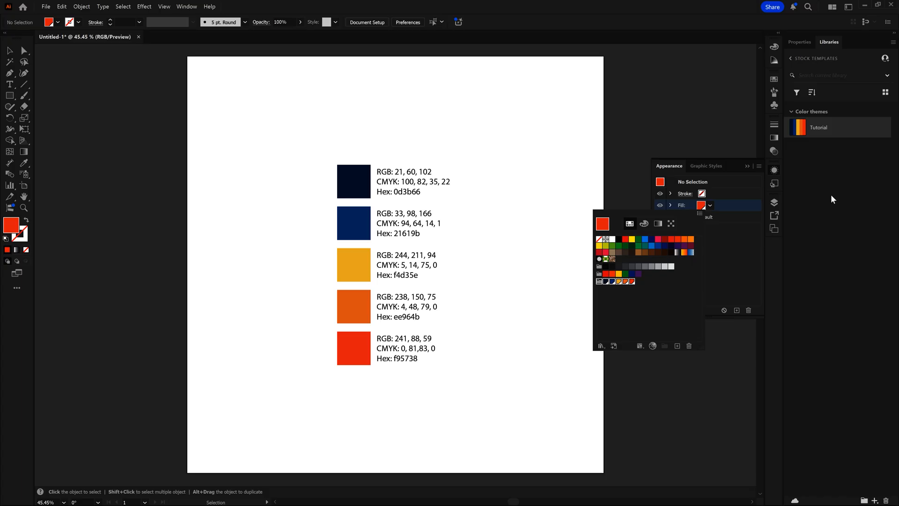
# Close the swatches and delete all five palette squares with their colour-code text from the artboard
pyautogui.click(611, 182)
pyautogui.click(572, 169)
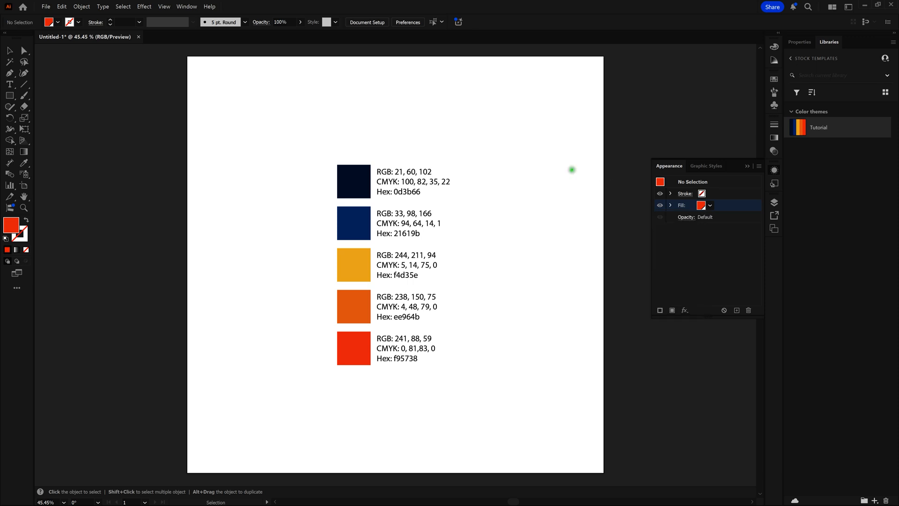
pyautogui.moveTo(315, 136); pyautogui.dragTo(487, 384)
pyautogui.press('Delete')
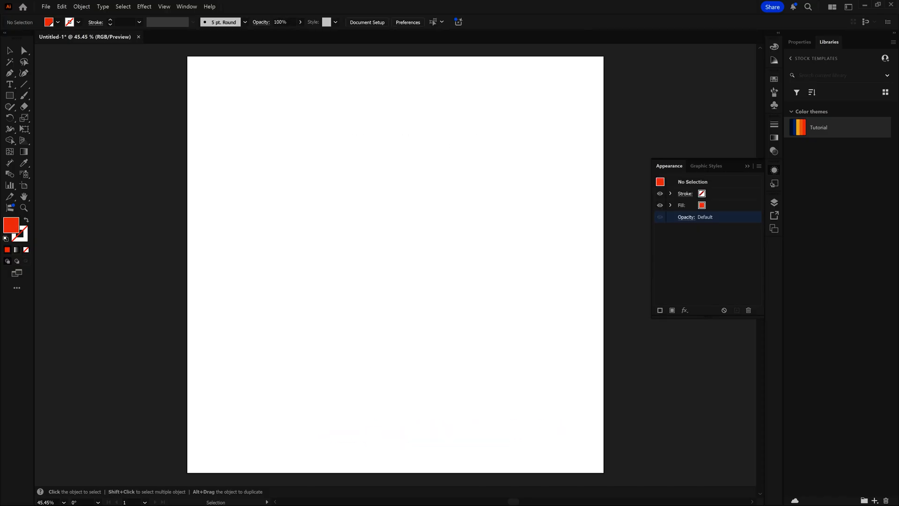
pyautogui.press('a')
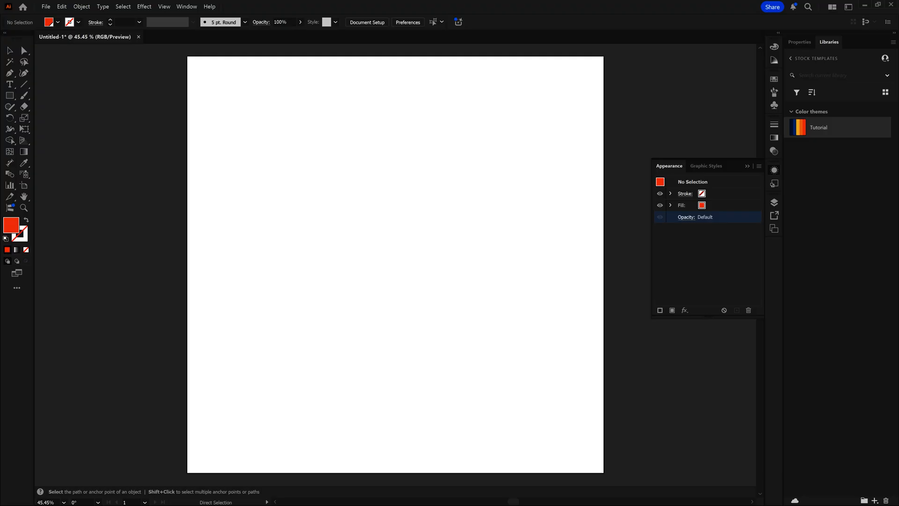
# Save the document on the computer as Final_Piece, accepting the Illustrator 2020 options with PDF compatibility and compression
pyautogui.hotkey('ctrl', 's')
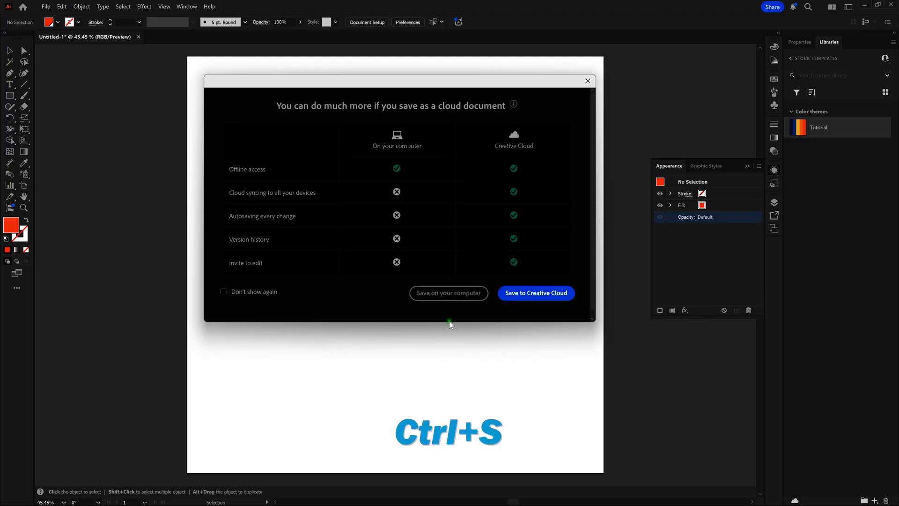
pyautogui.click(449, 293)
pyautogui.write('Final_Piece')
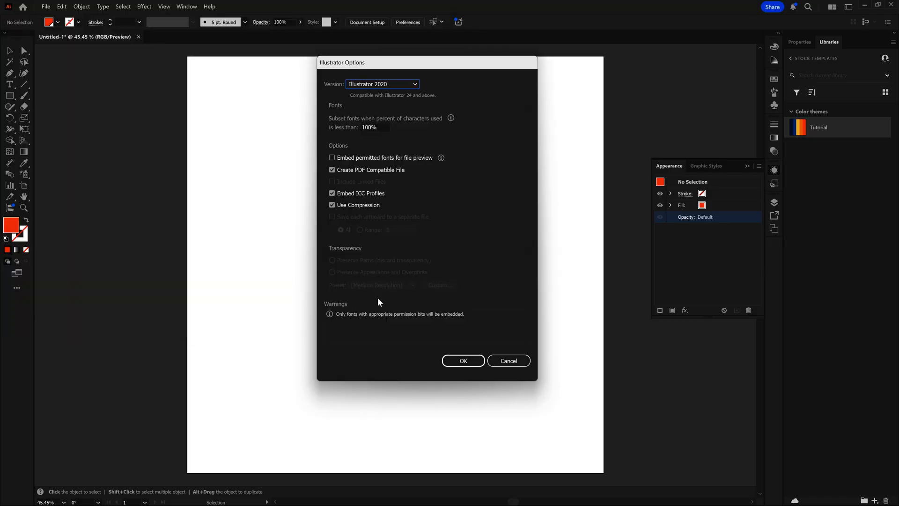
pyautogui.click(462, 359)
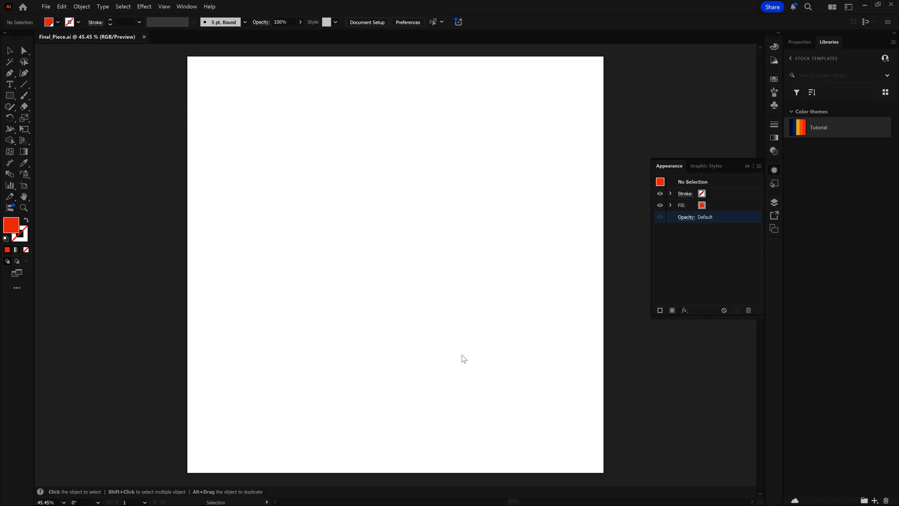